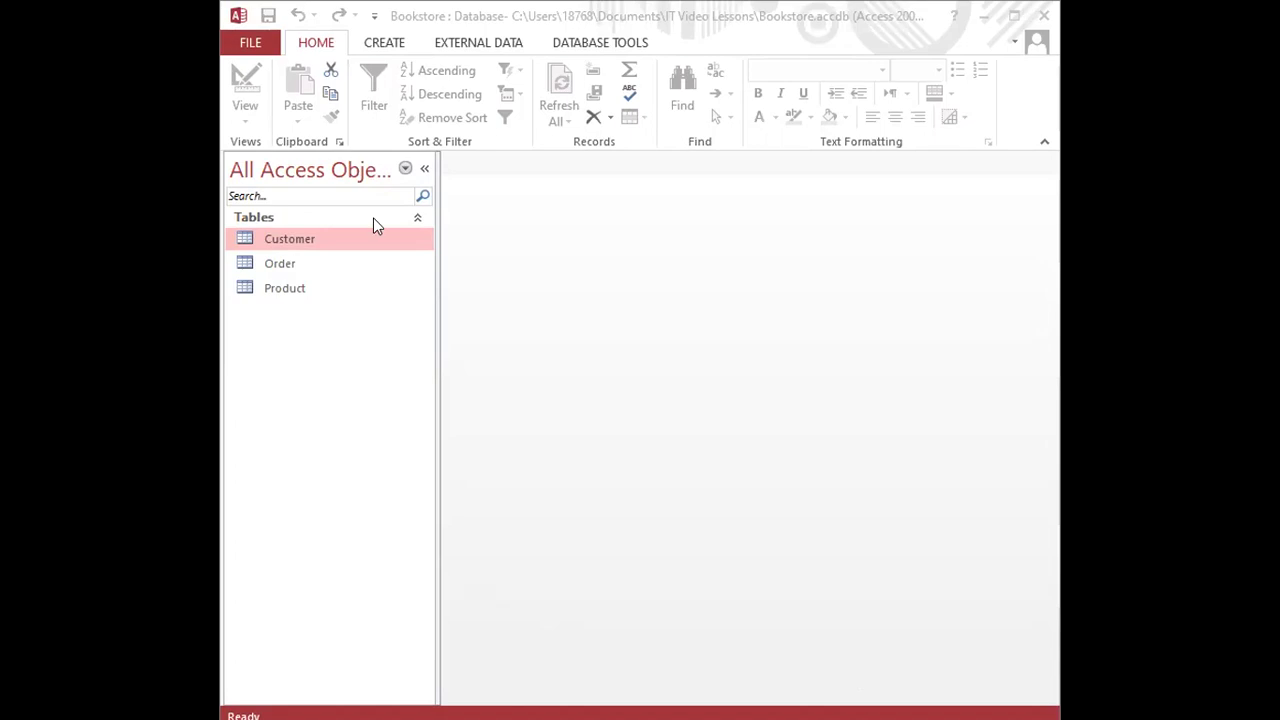
- Open the Order table in Design view to see its CID, PR-ID and Qty fields
left_click(300, 263)
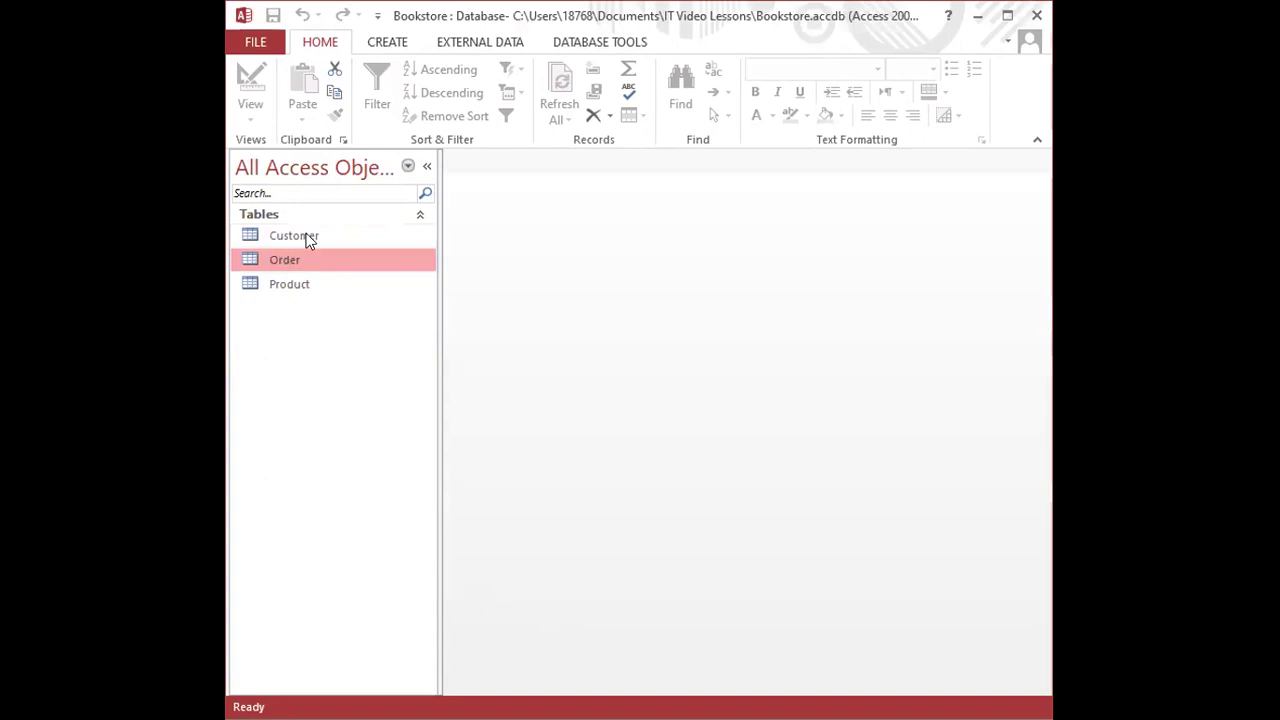
double_click(296, 262)
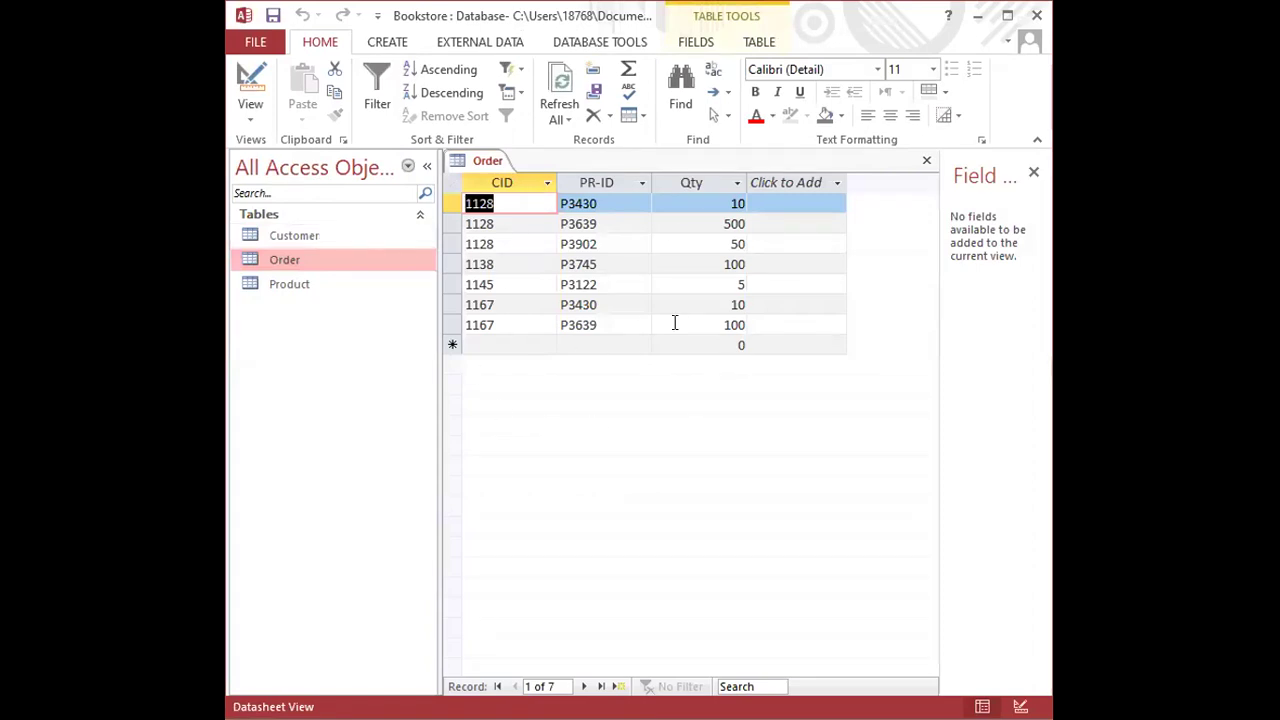
left_click(250, 80)
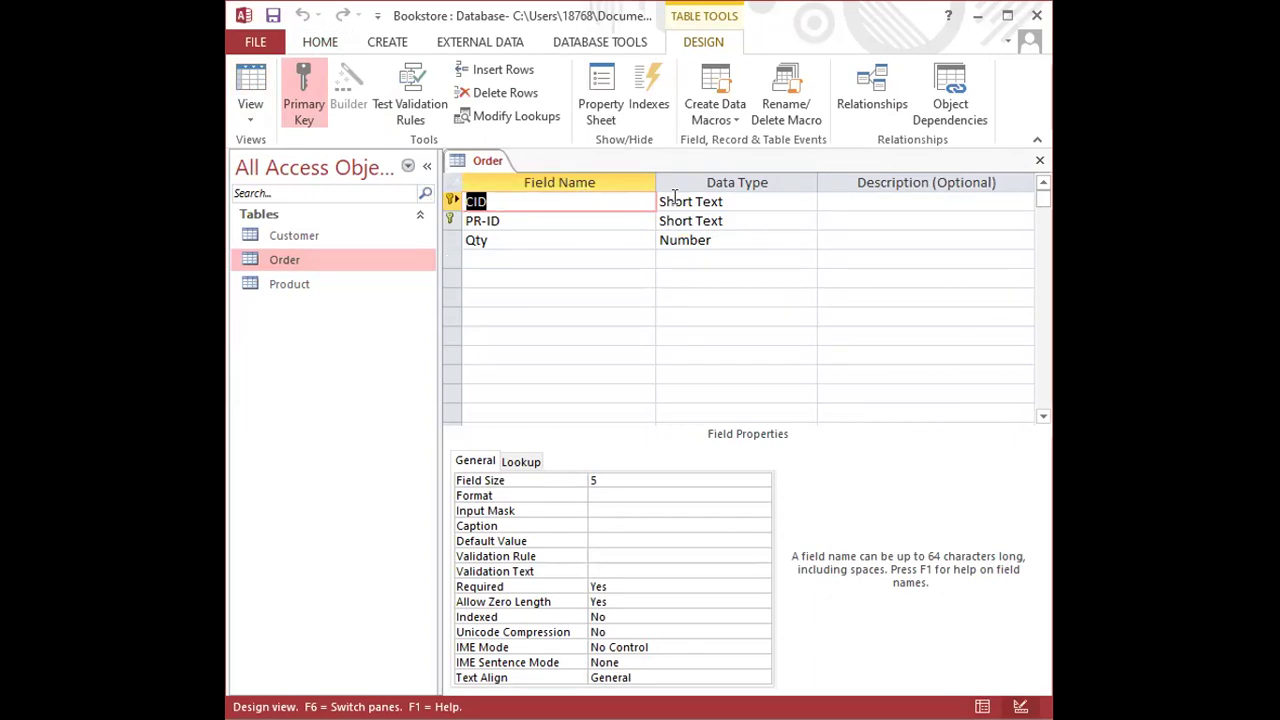
- Describe CID as 'Customer identification' and reapply CID plus PR-ID as the combined primary key
left_click(823, 201)
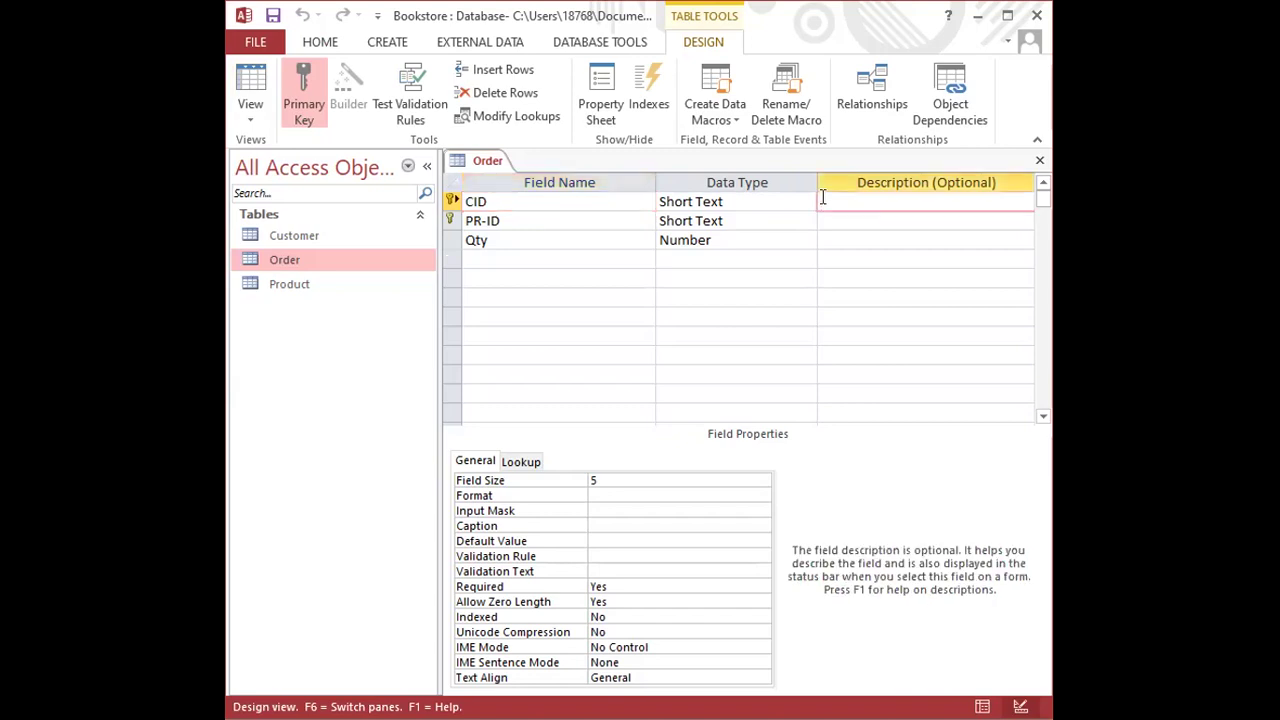
type("Customer ident")
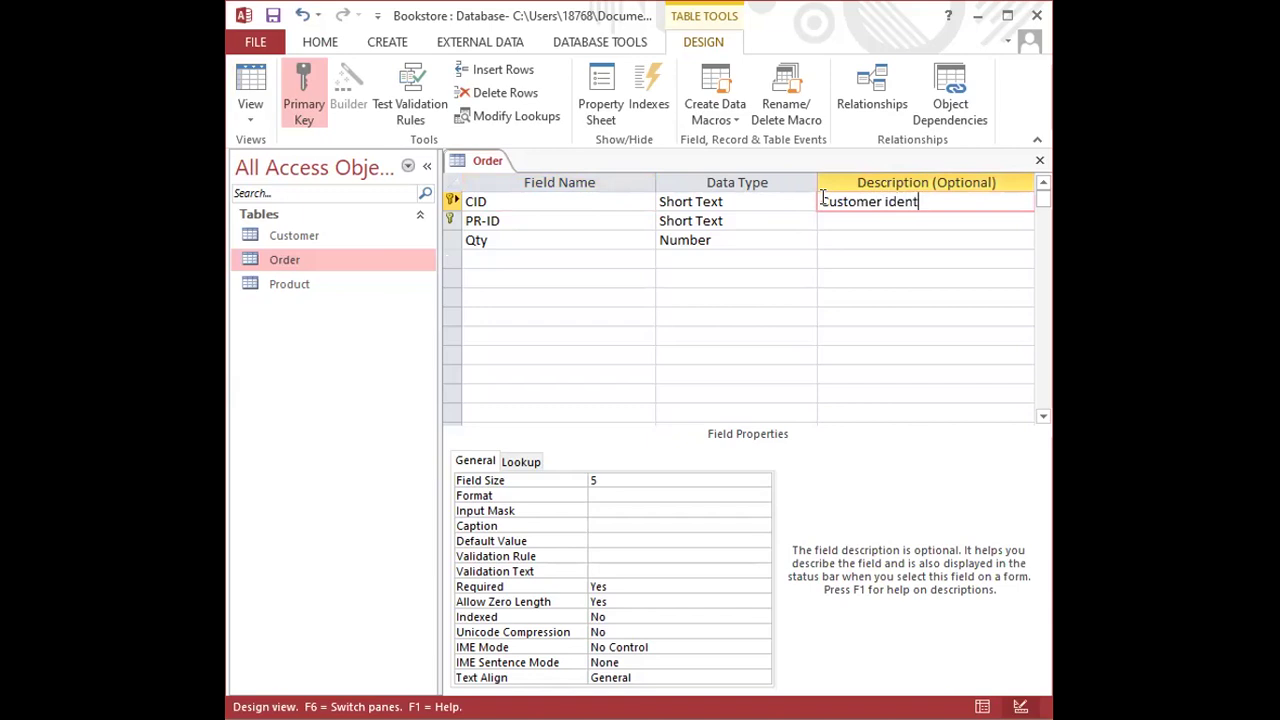
type("ification")
left_click(450, 220)
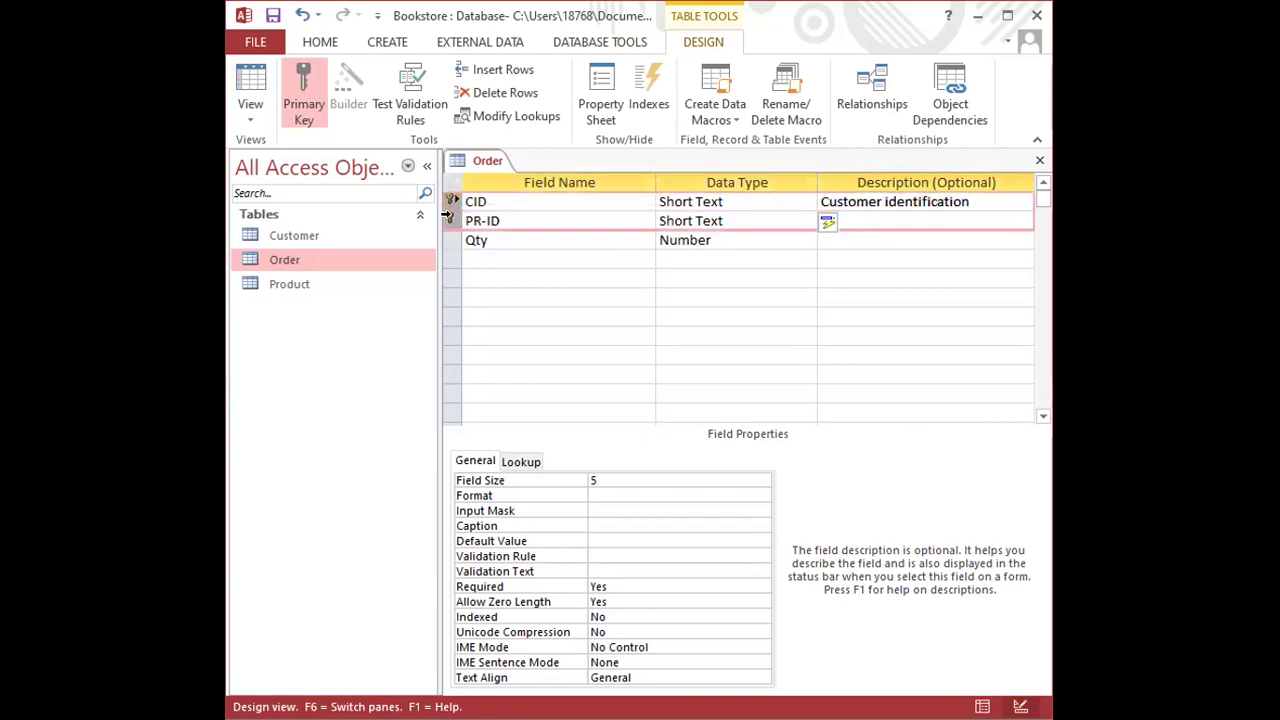
left_click(312, 100)
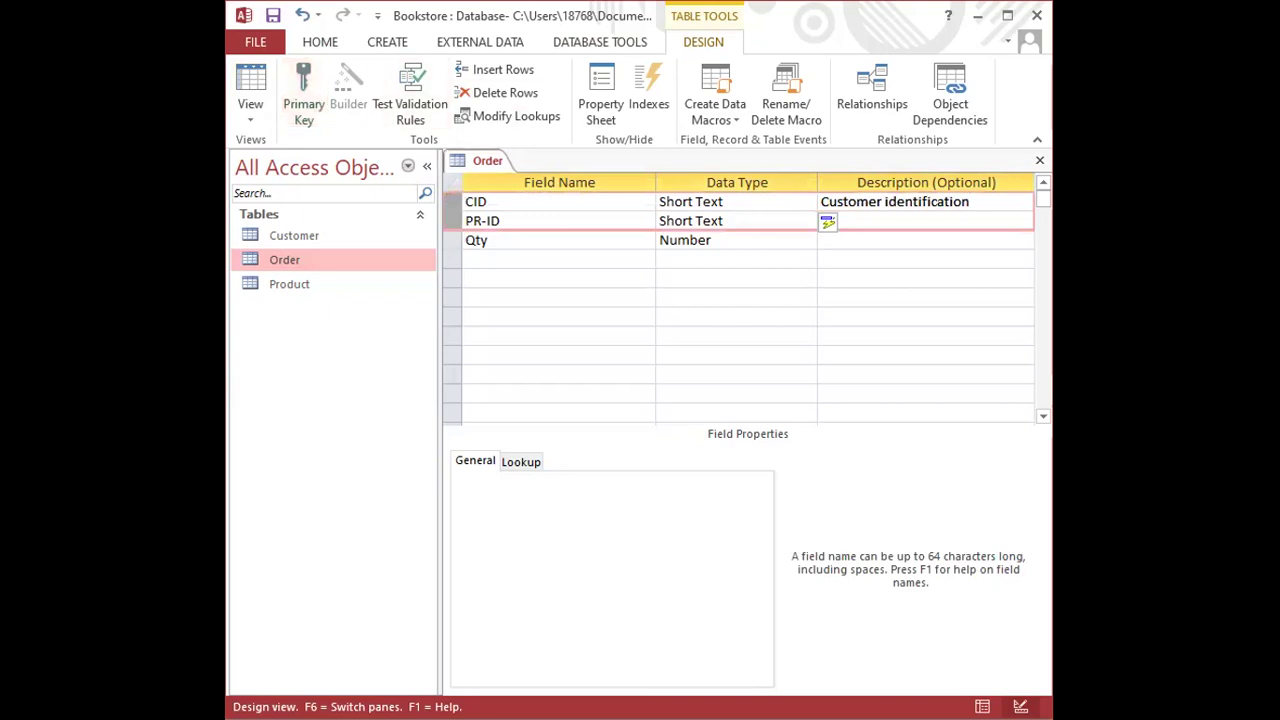
left_click(296, 114)
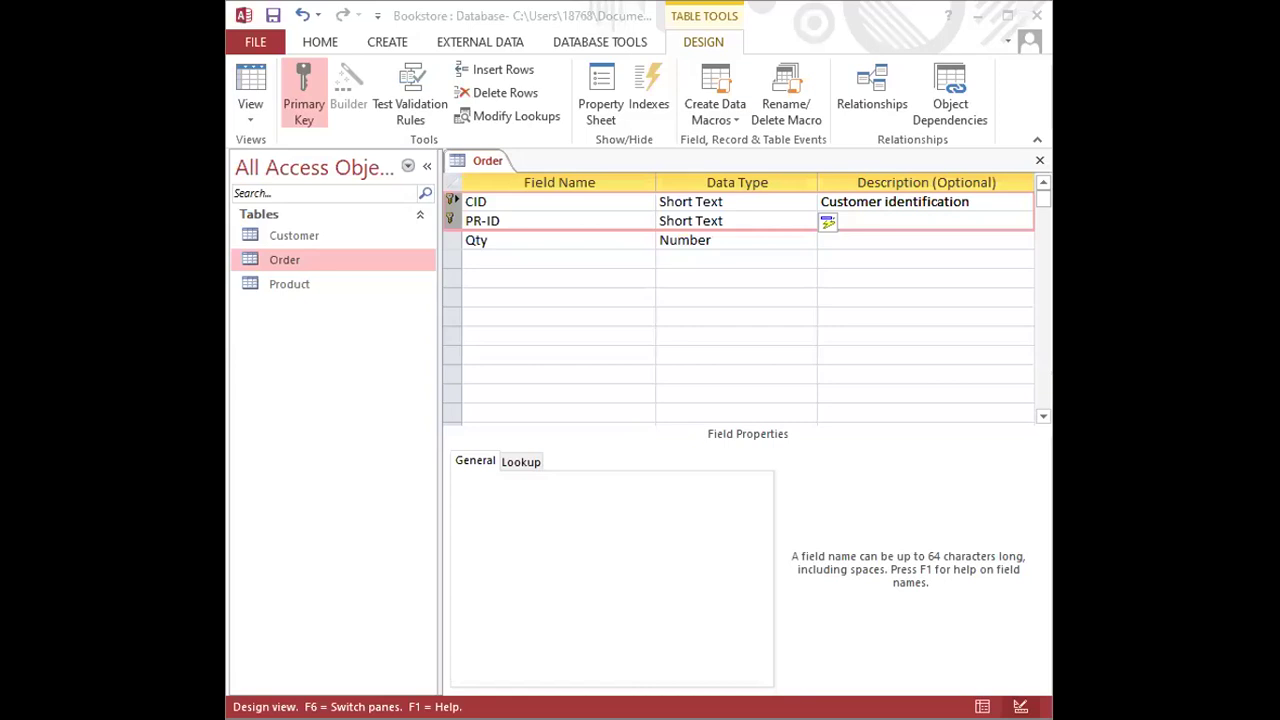
- Save the Order table's design changes and close the table
left_click(274, 18)
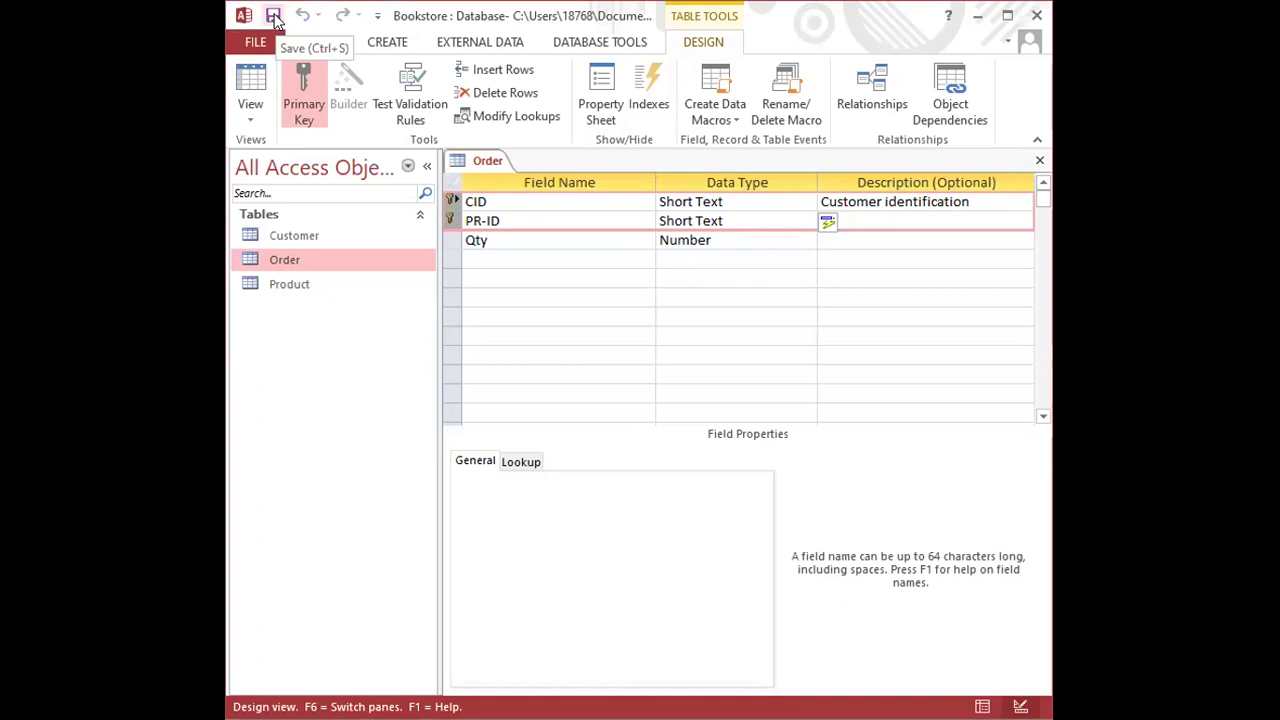
right_click(487, 162)
left_click(533, 193)
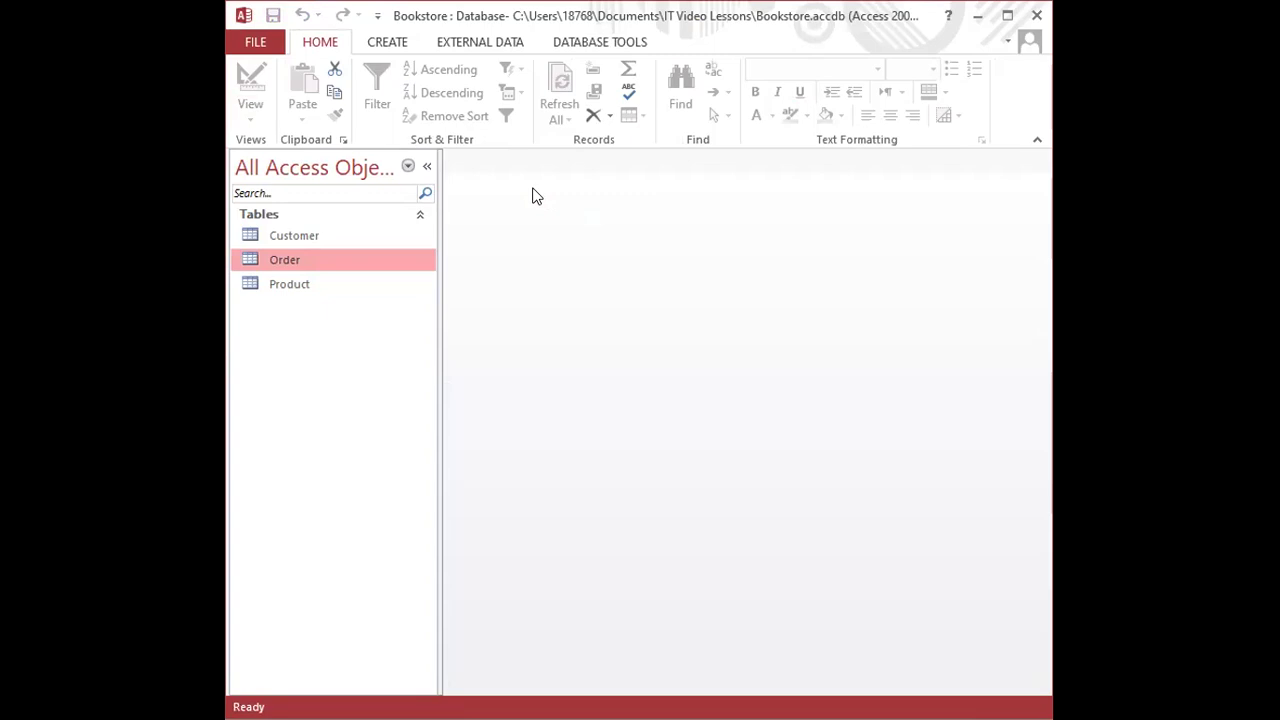
left_click(593, 45)
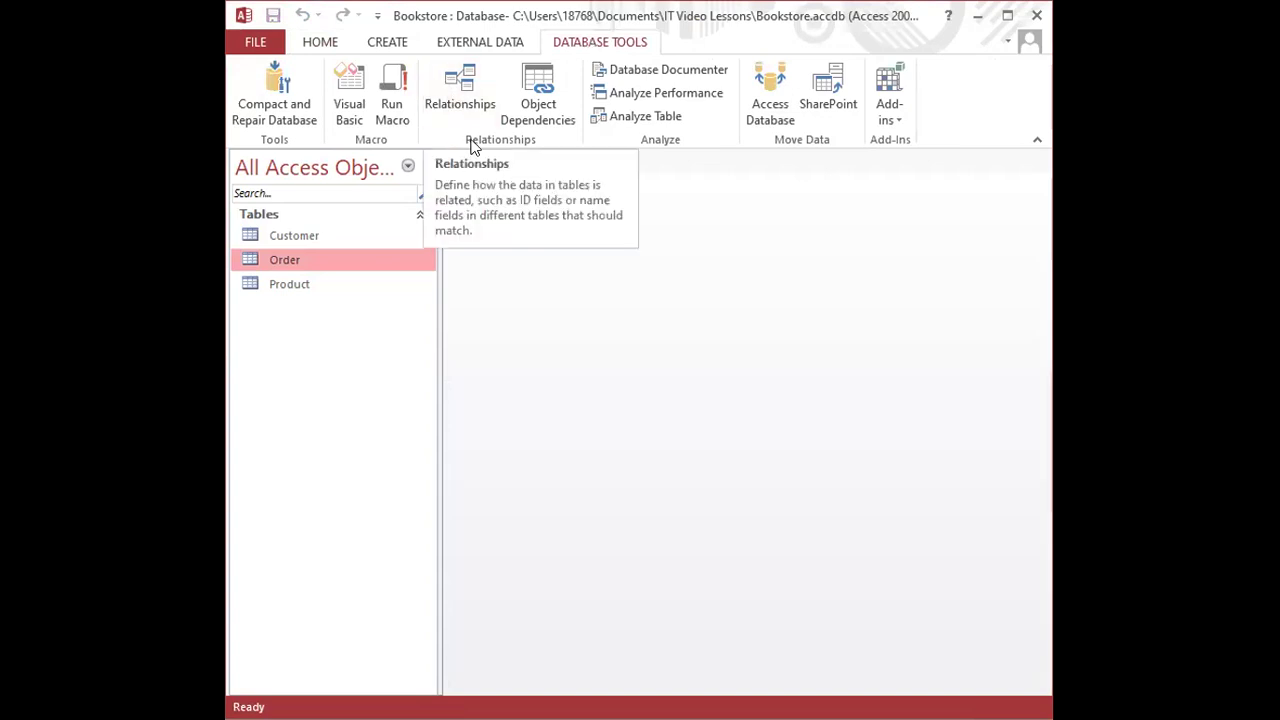
- Place the Customer, Order and Product tables in the Relationships window
left_click(483, 107)
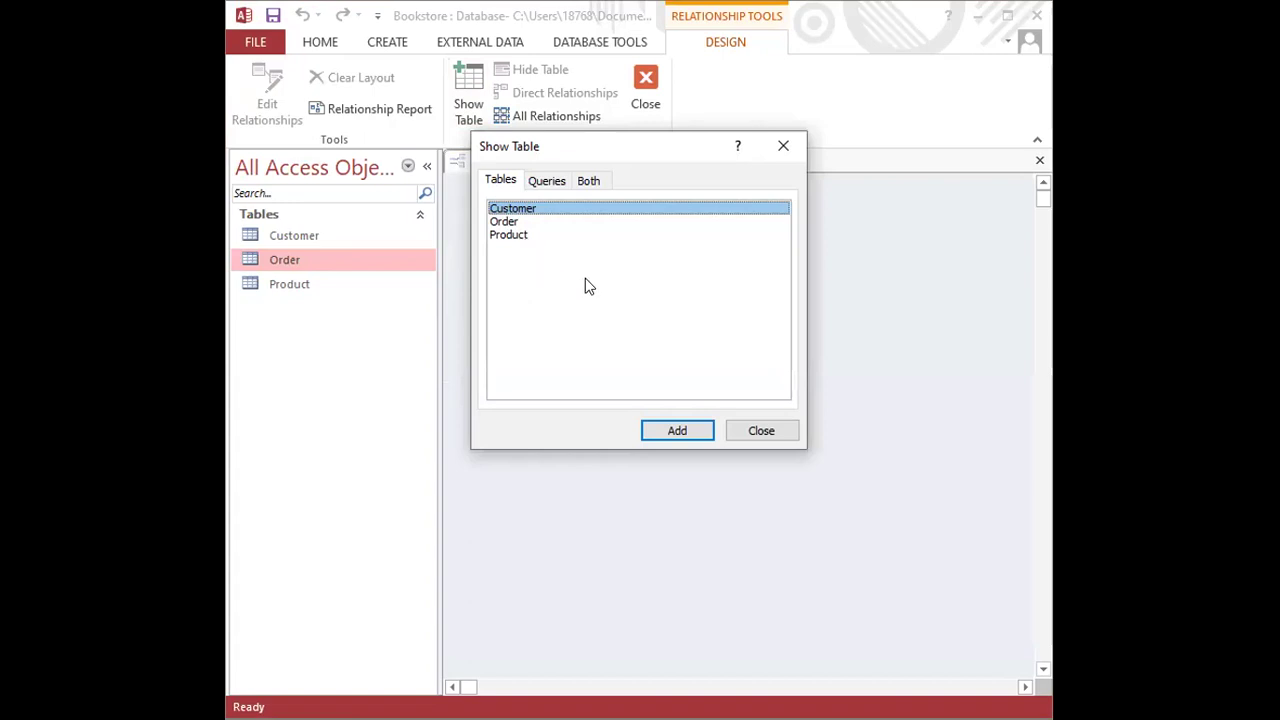
left_click_drag(588, 283, 495, 203)
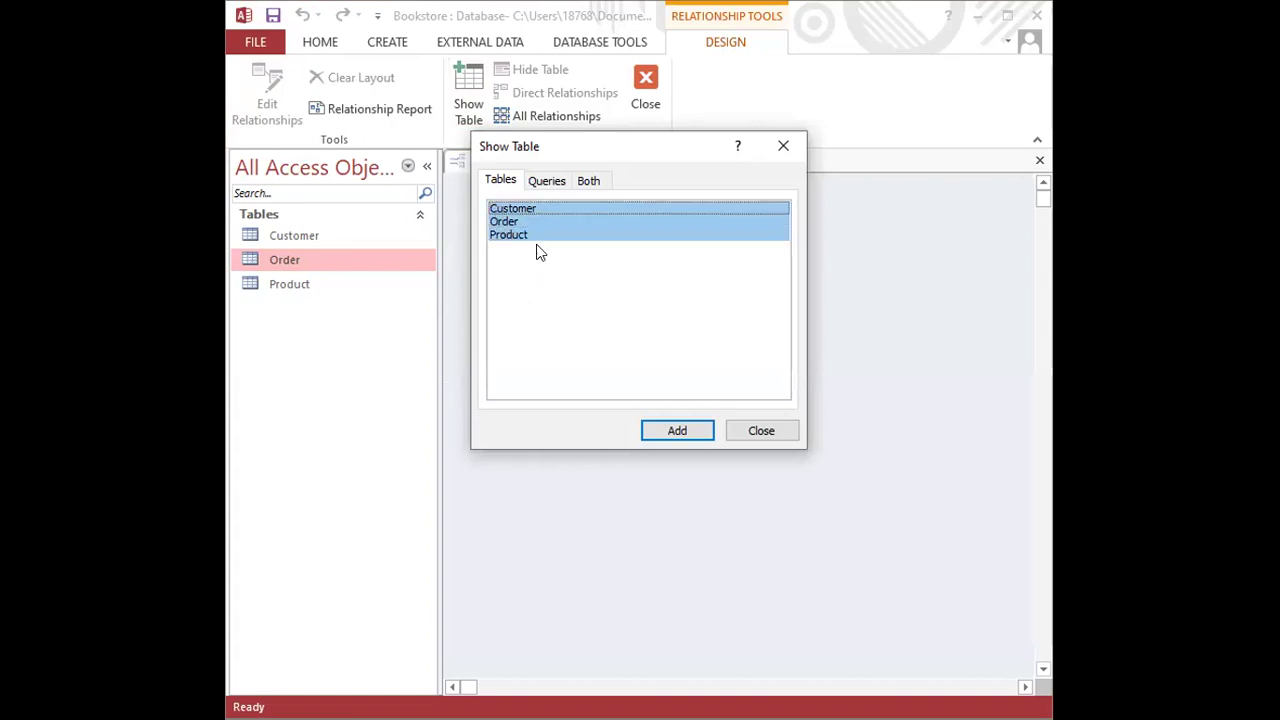
left_click(668, 431)
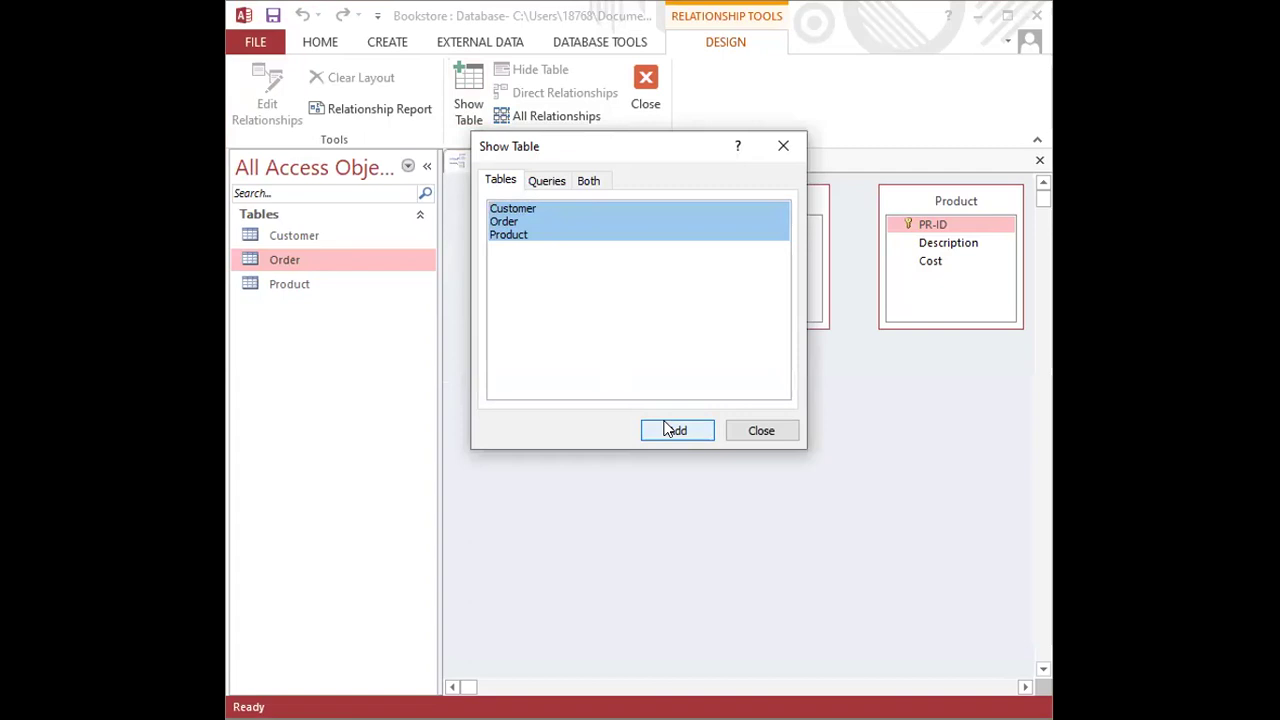
left_click(670, 429)
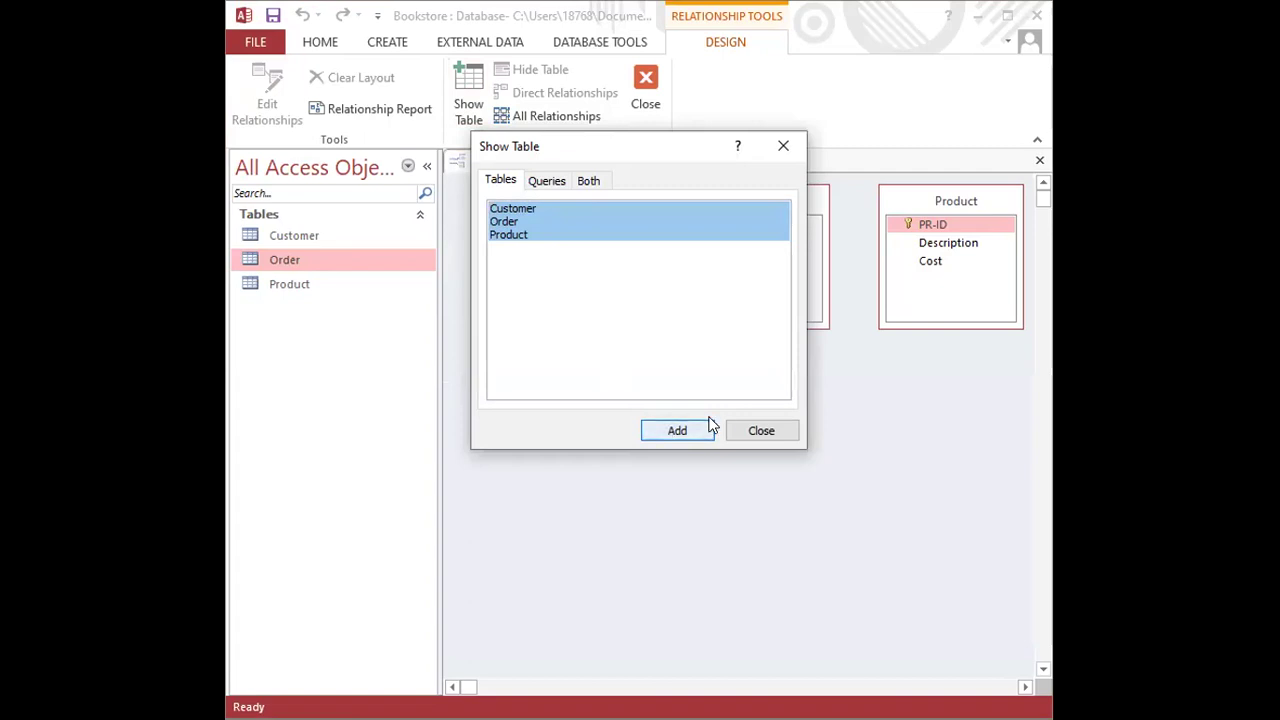
left_click(758, 431)
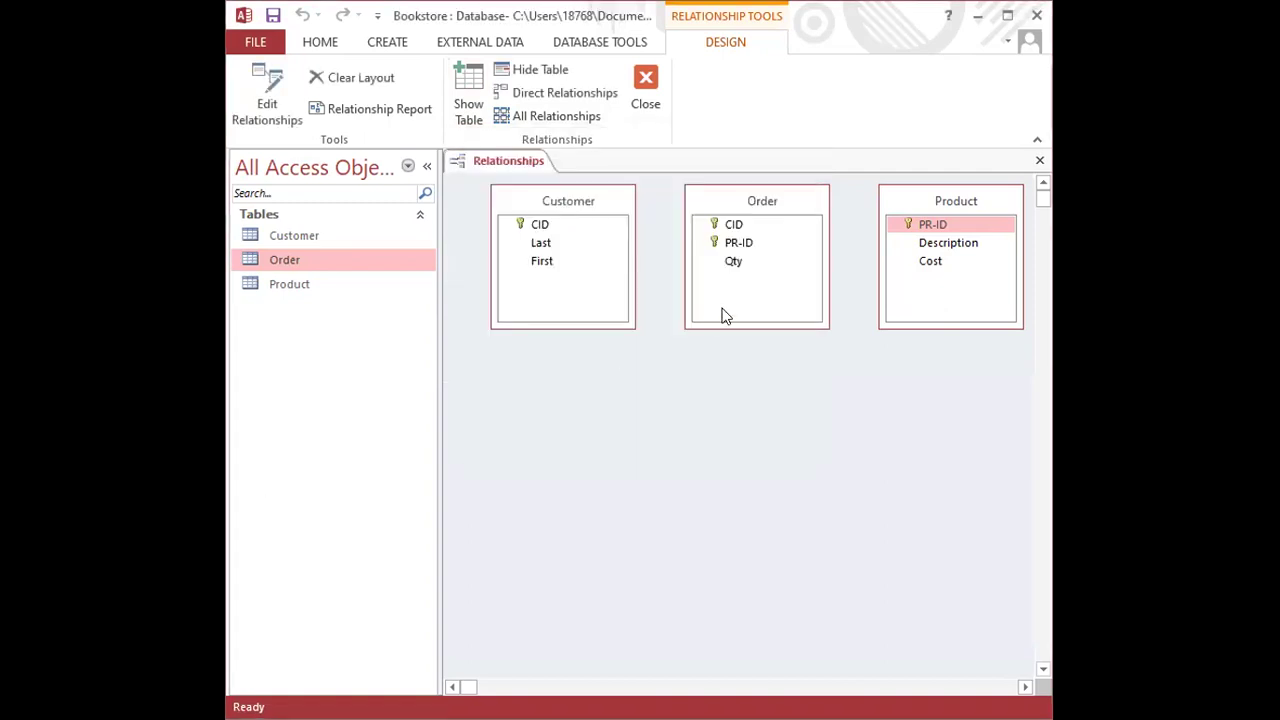
- Move the Order table below Customer and Product, and drag Customer's CID toward Order
left_click(752, 205)
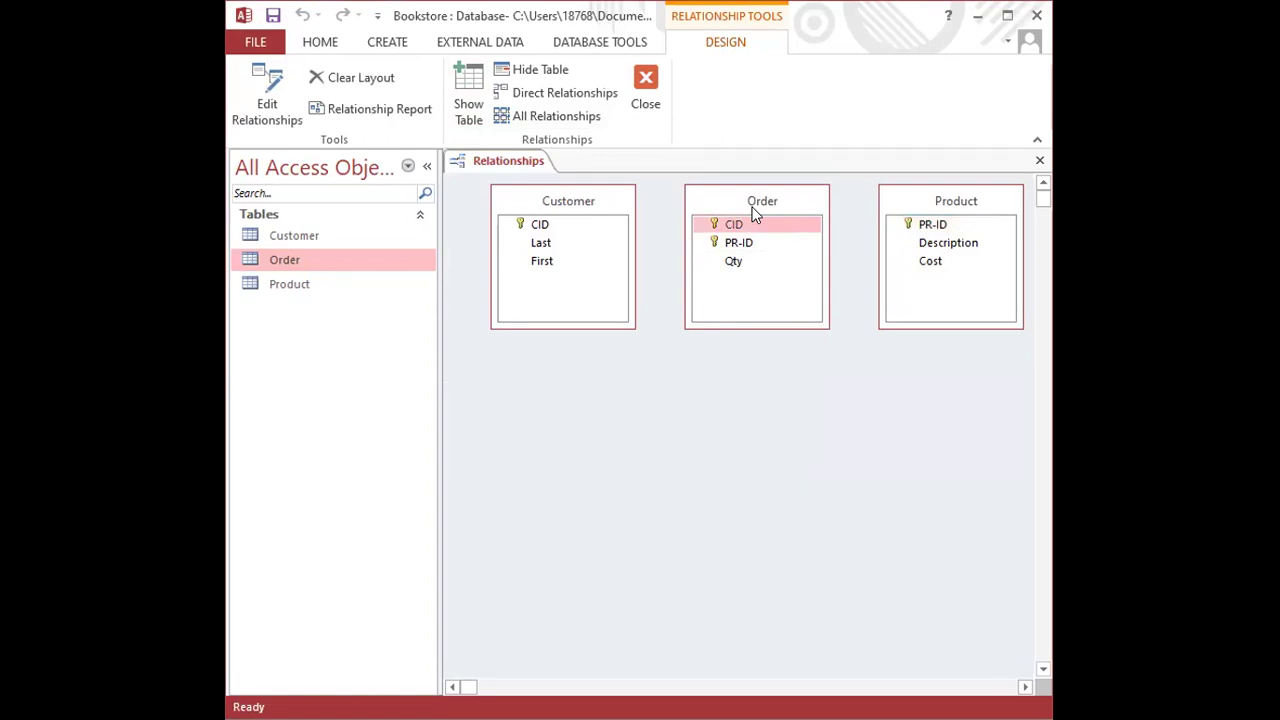
left_click_drag(754, 210, 757, 450)
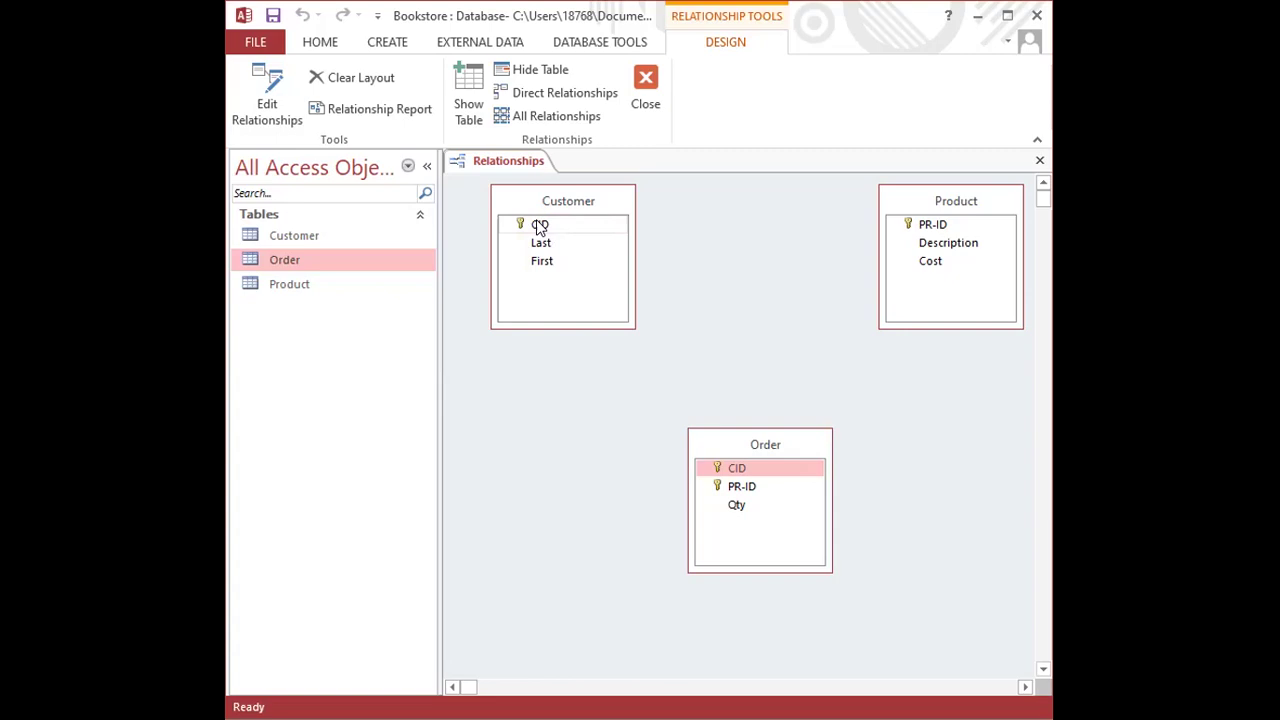
left_click_drag(538, 226, 734, 470)
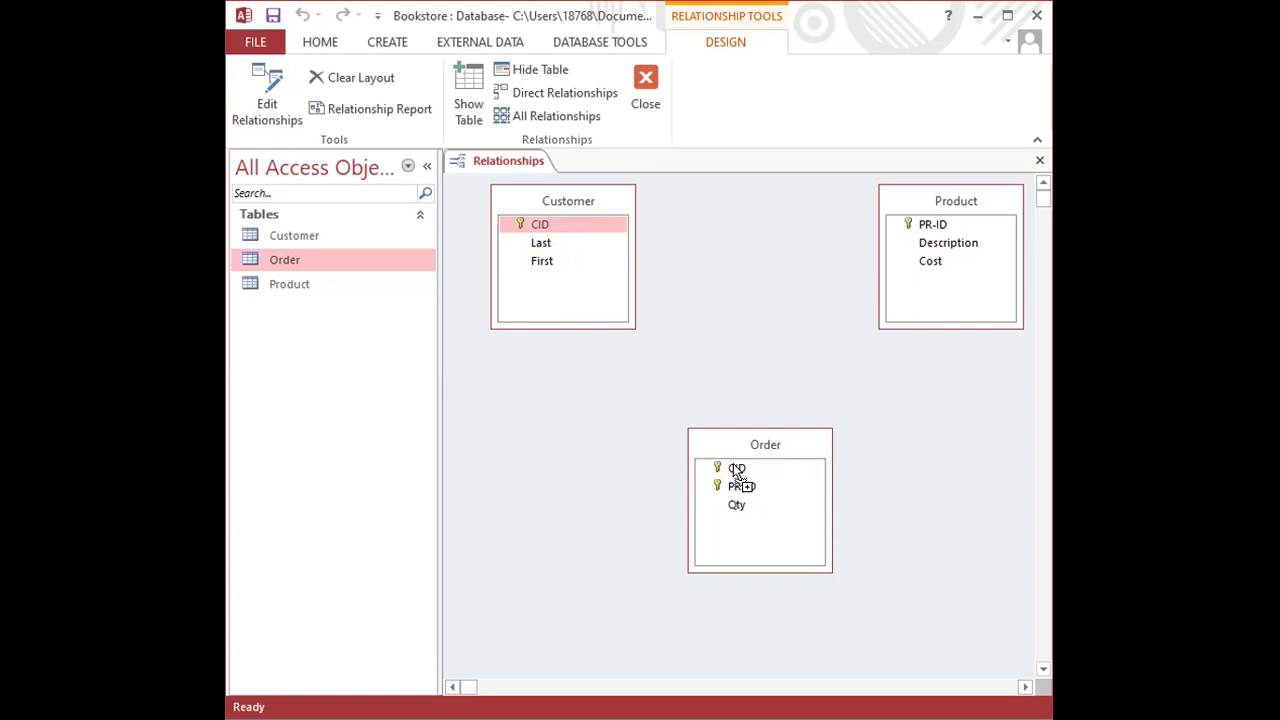
- Create a one-to-many Customer–Order relationship on CID with referential integrity enforced
left_click_drag(733, 463, 736, 466)
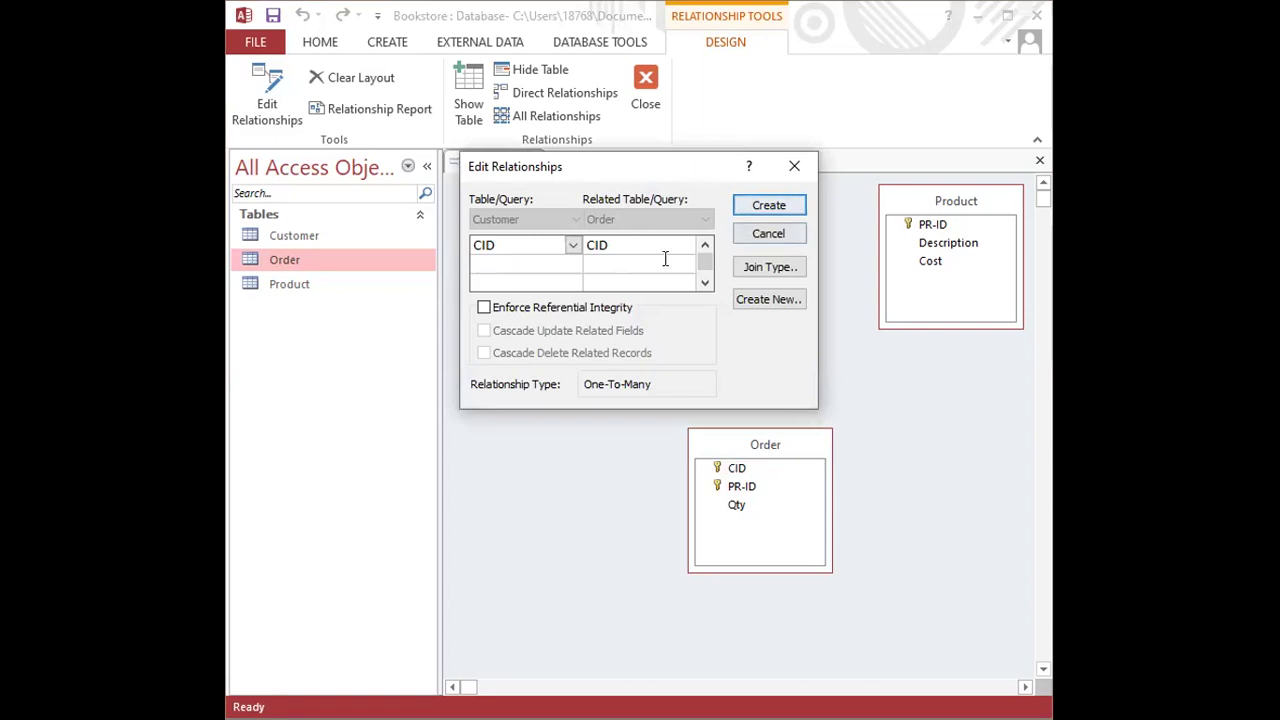
left_click(484, 308)
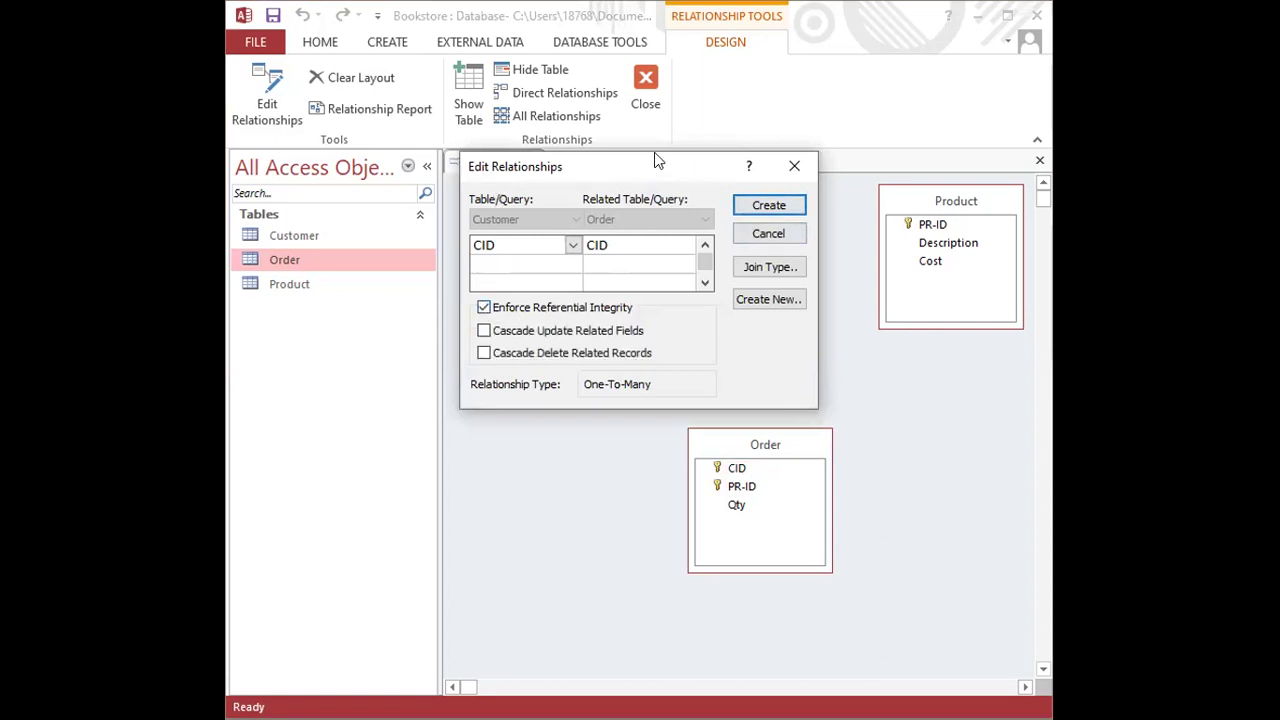
left_click(769, 208)
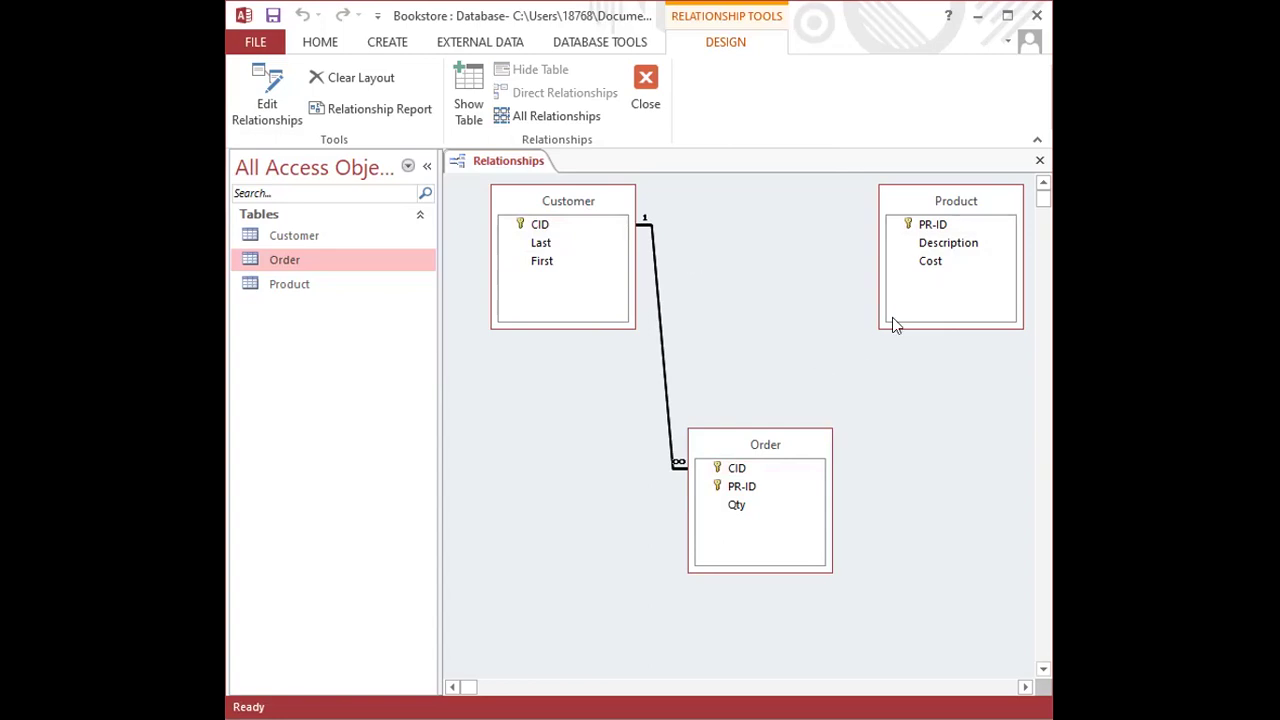
left_click(930, 229)
- Create a one-to-many Product–Order relationship on PR-ID with referential integrity enforced
left_click_drag(932, 228, 742, 493)
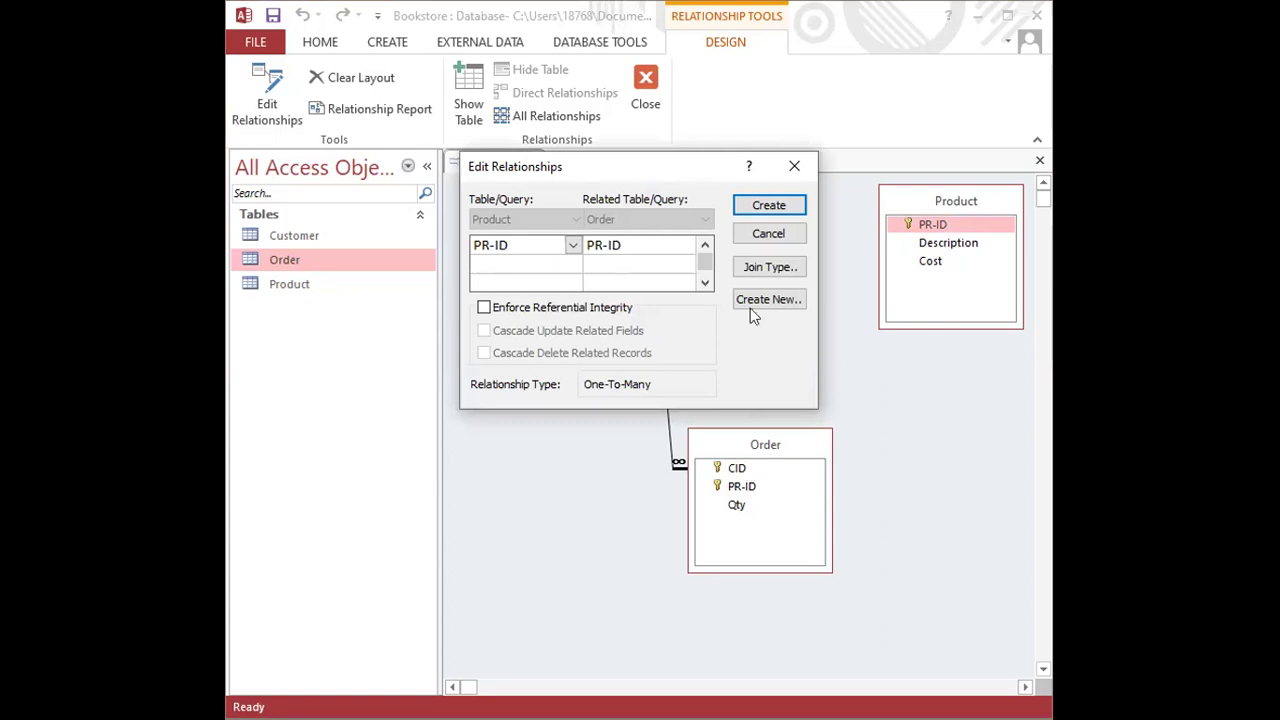
left_click(483, 308)
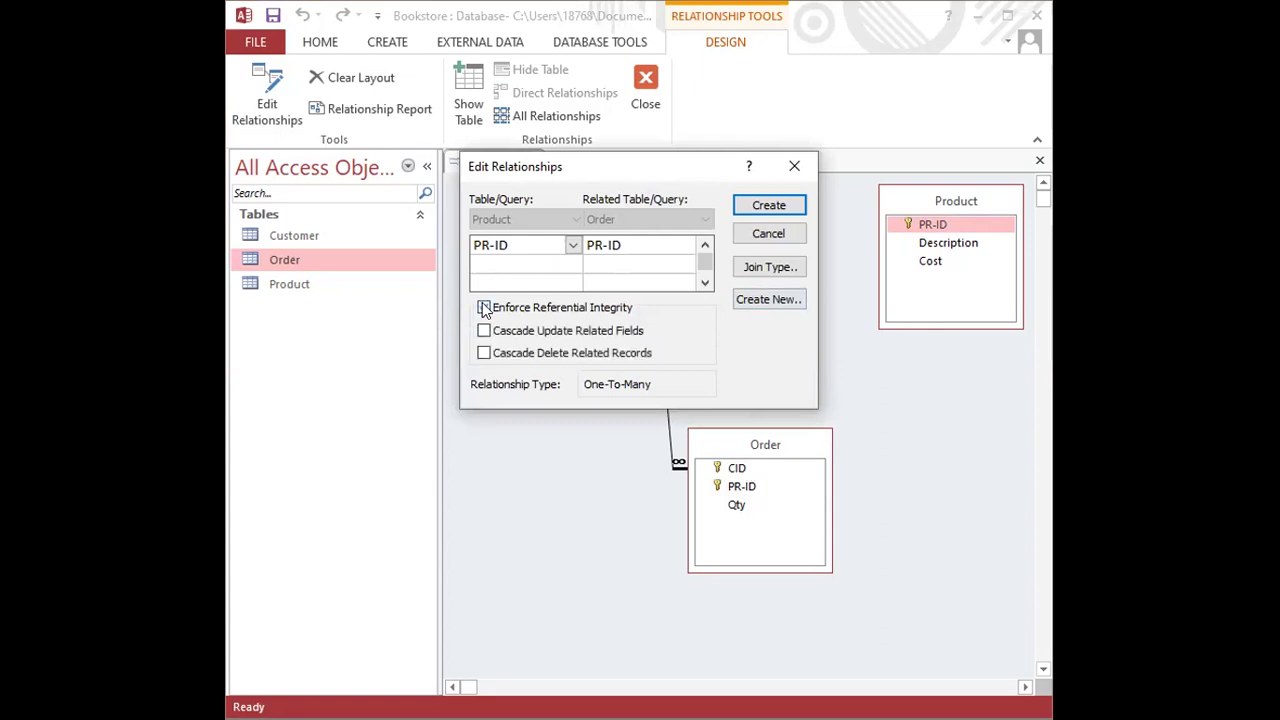
left_click(791, 206)
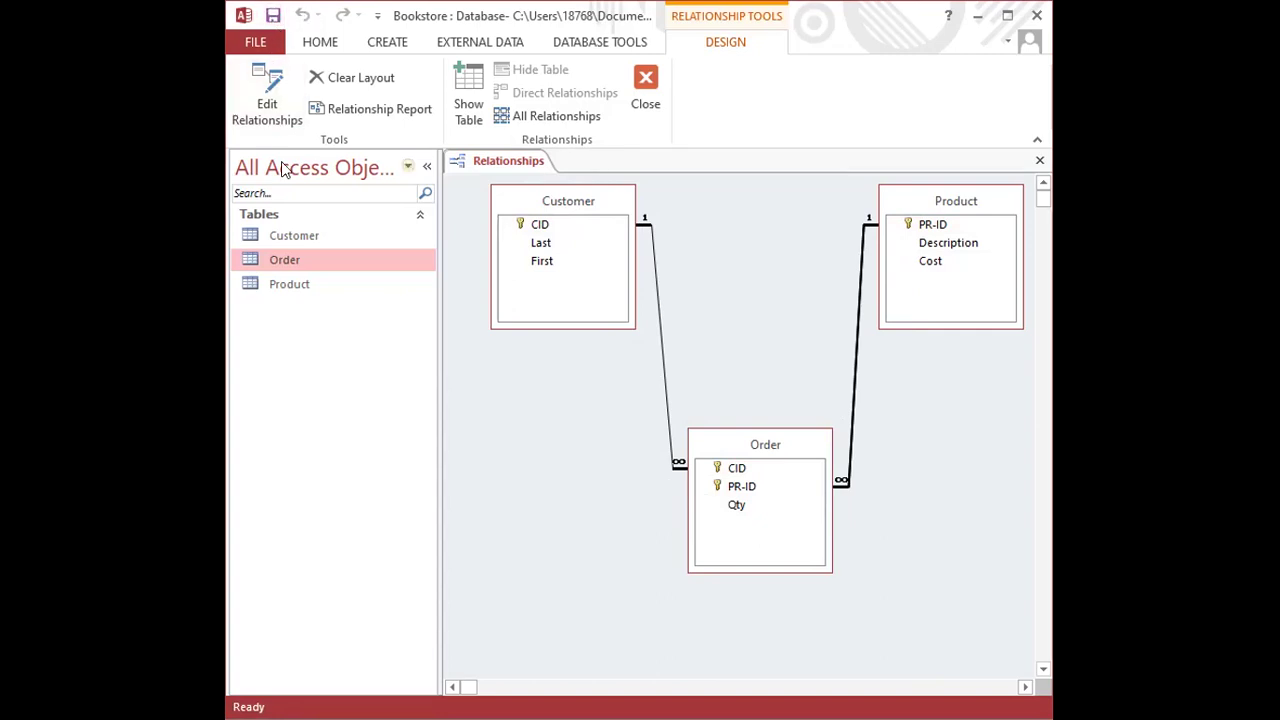
- Close the Relationships window
right_click(497, 164)
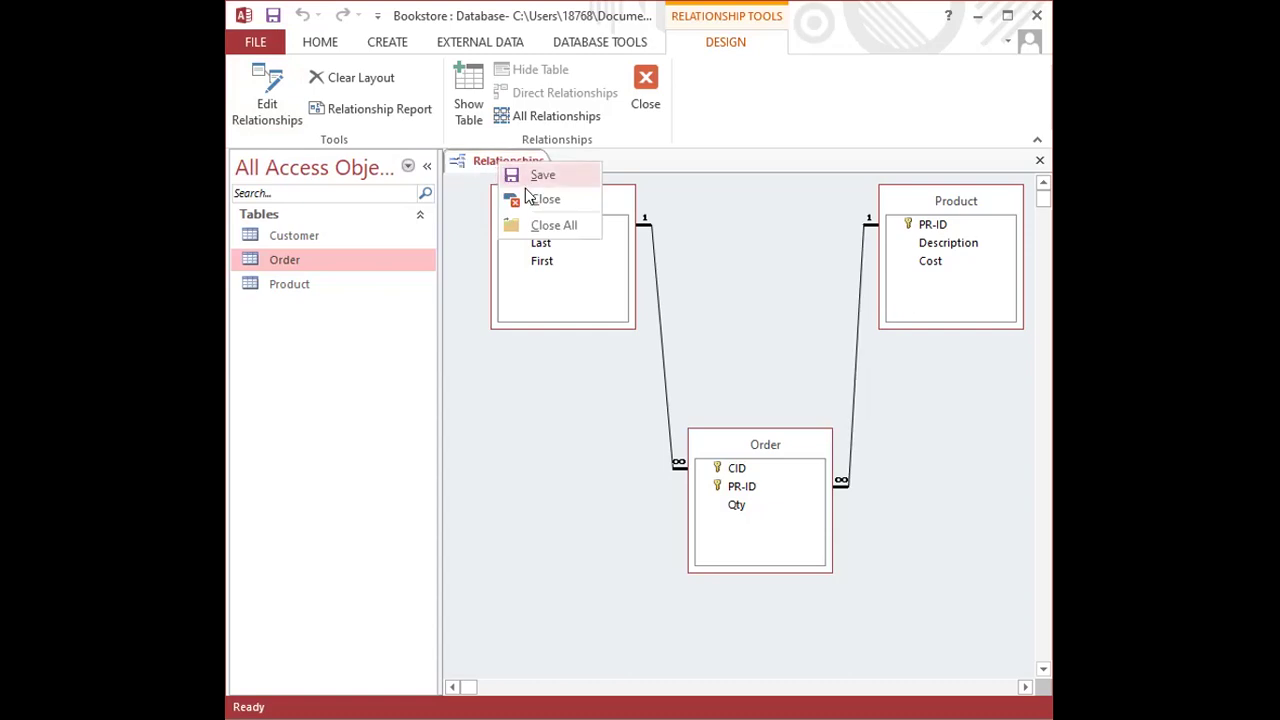
left_click(530, 202)
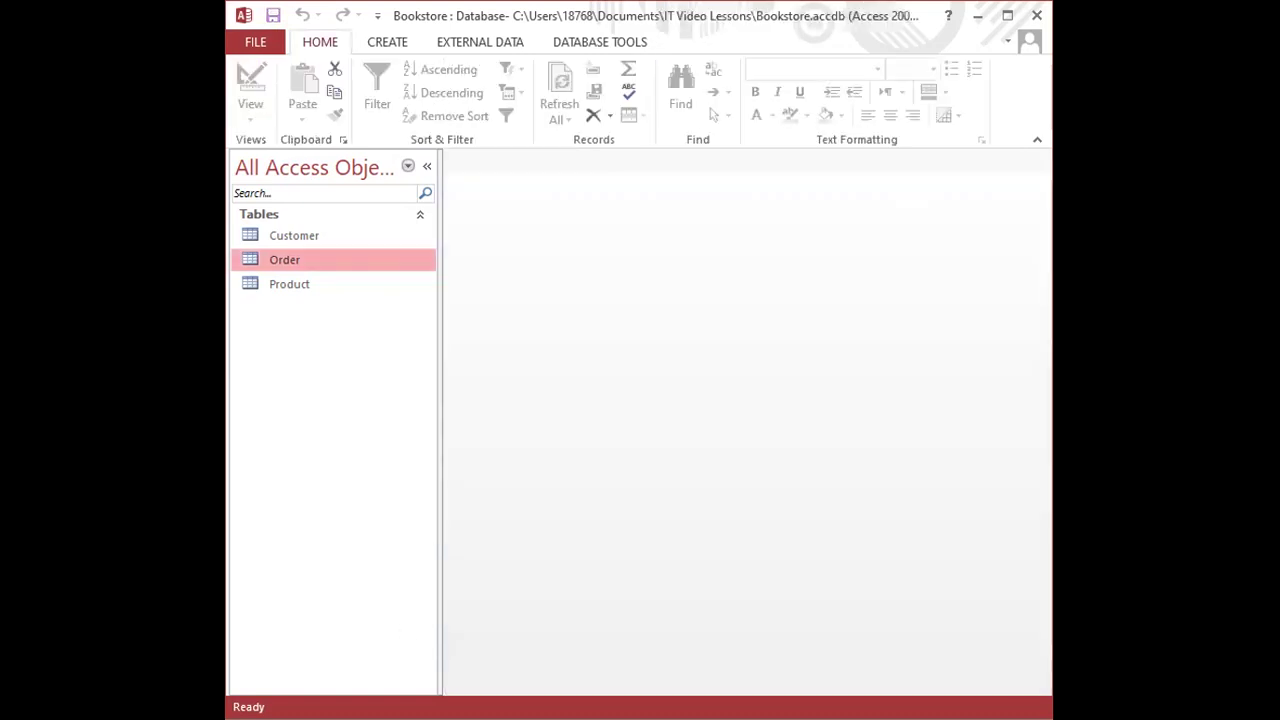